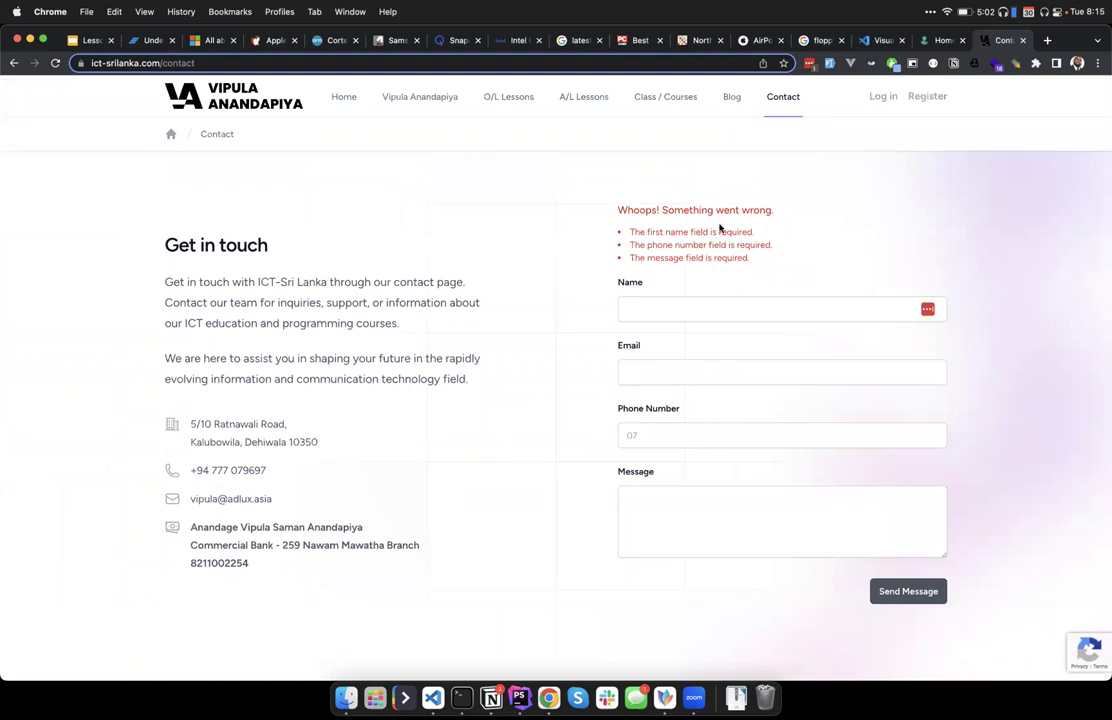
pyautogui.scroll(5, 719, 228)
pyautogui.scroll(-1, 719, 228)
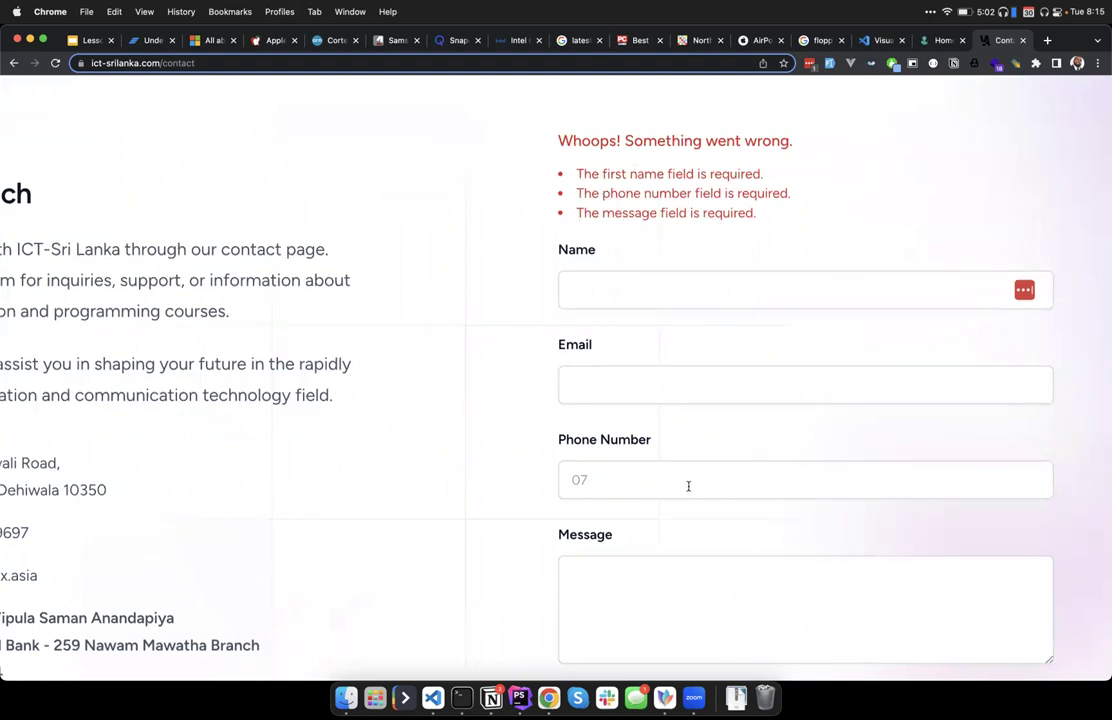
pyautogui.scroll(-2, 687, 486)
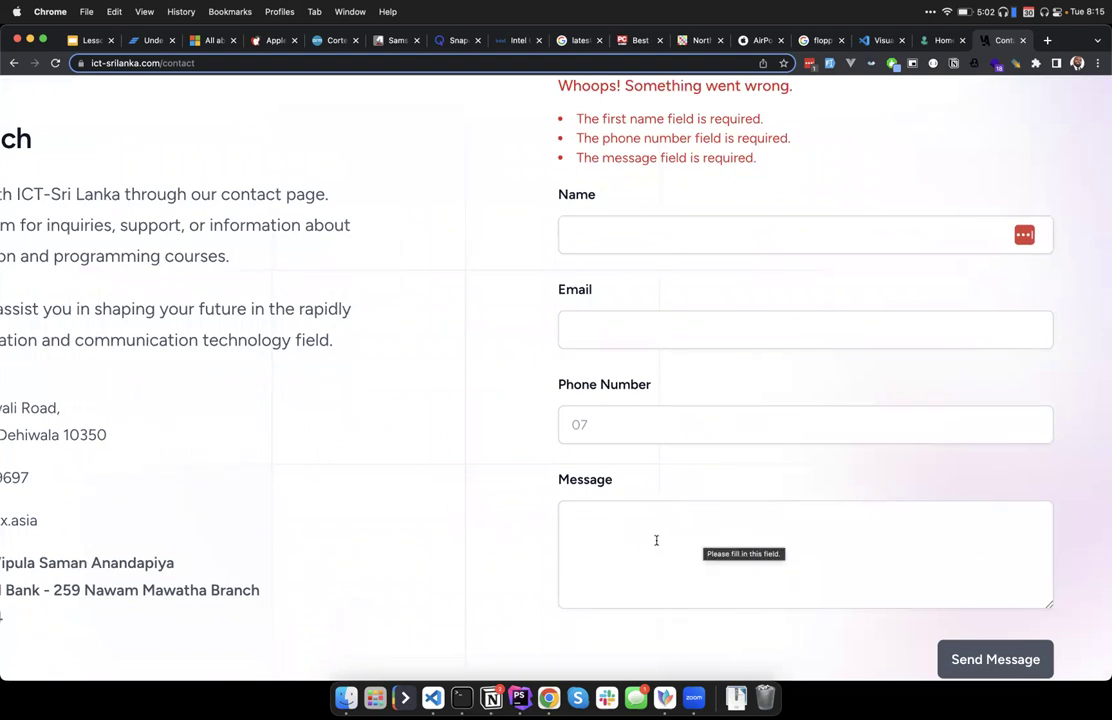
pyautogui.scroll(2, 656, 541)
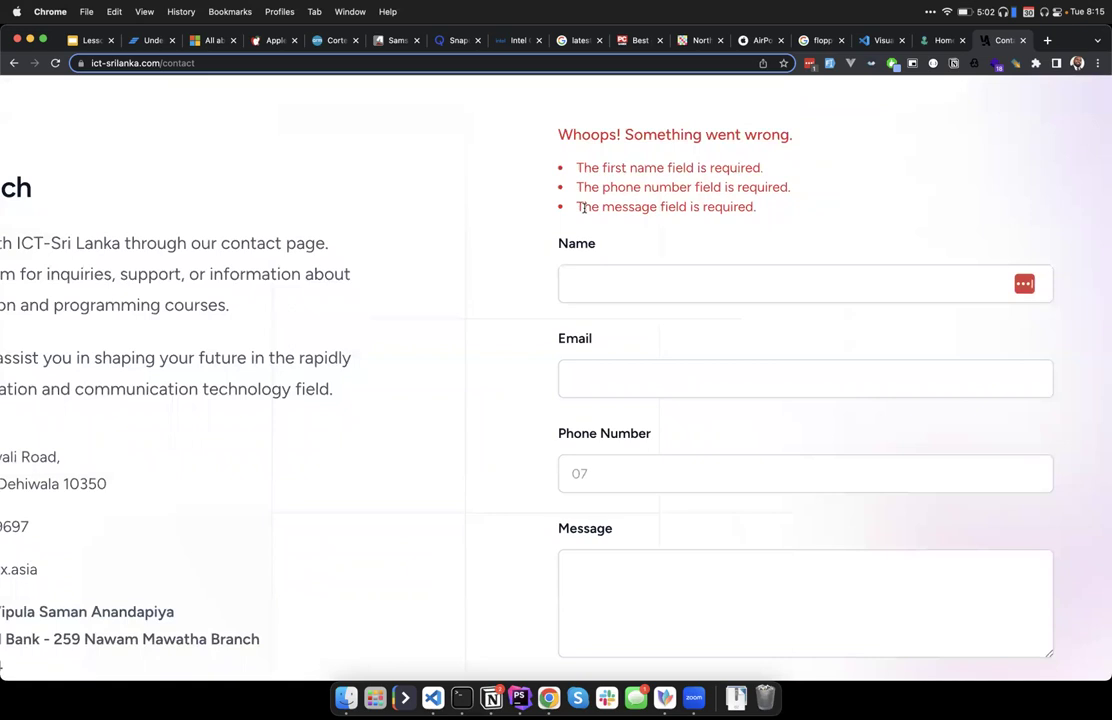
pyautogui.scroll(-4, 582, 207)
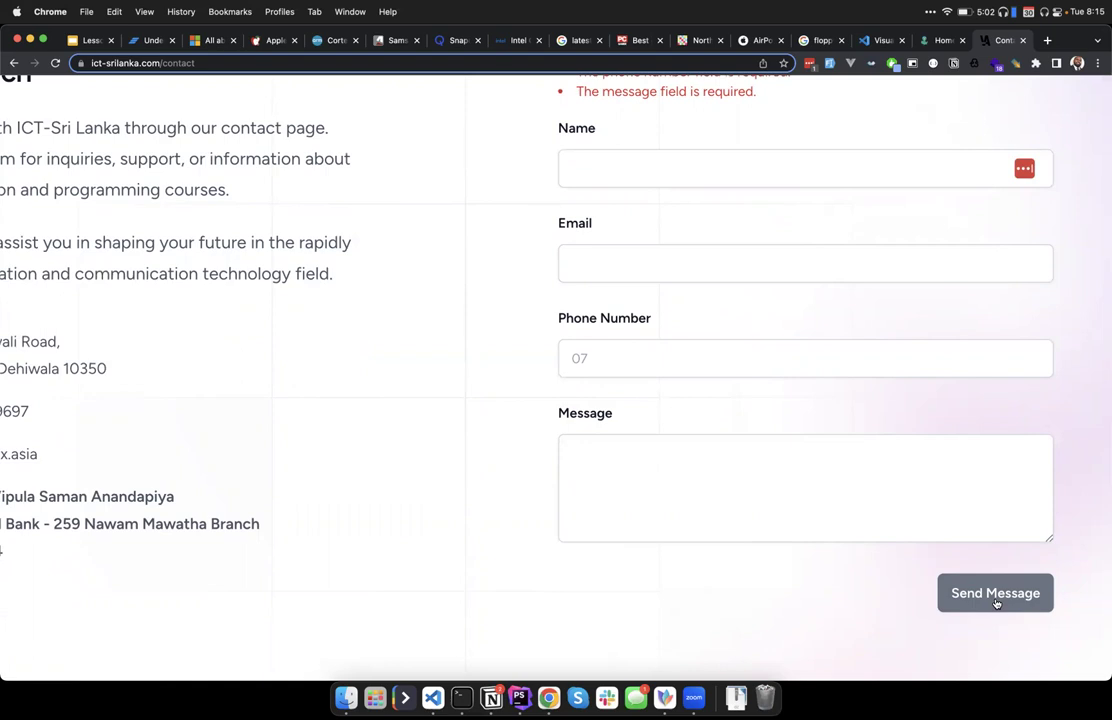
pyautogui.click(766, 434)
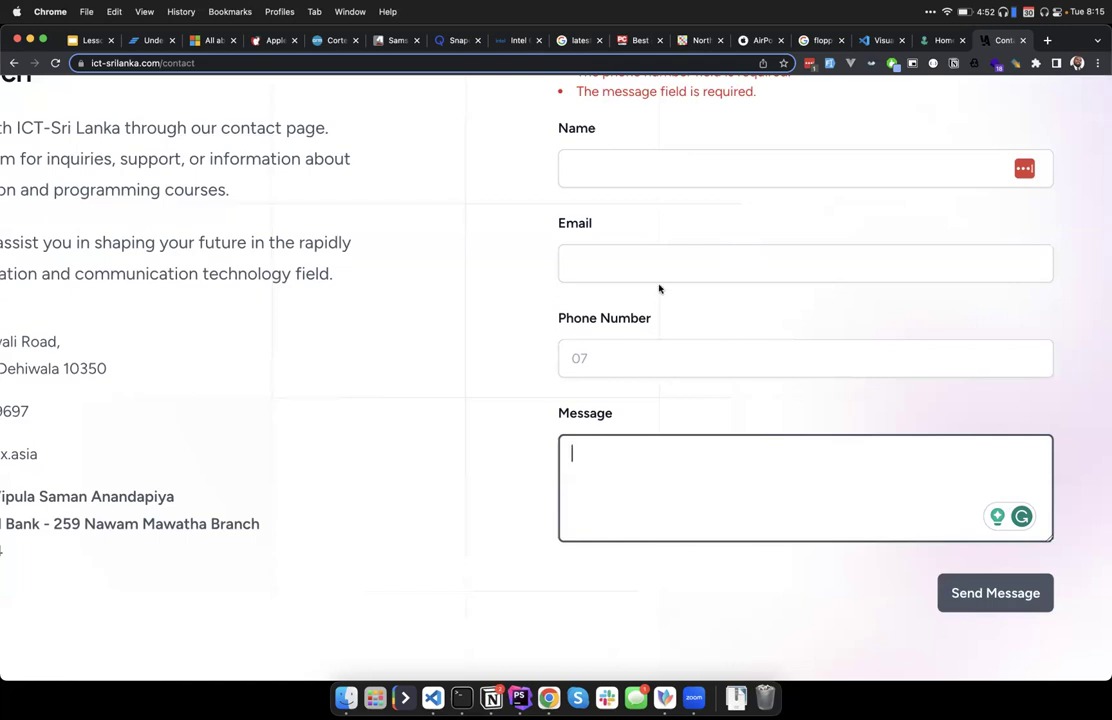
pyautogui.click(665, 350)
pyautogui.click(470, 353)
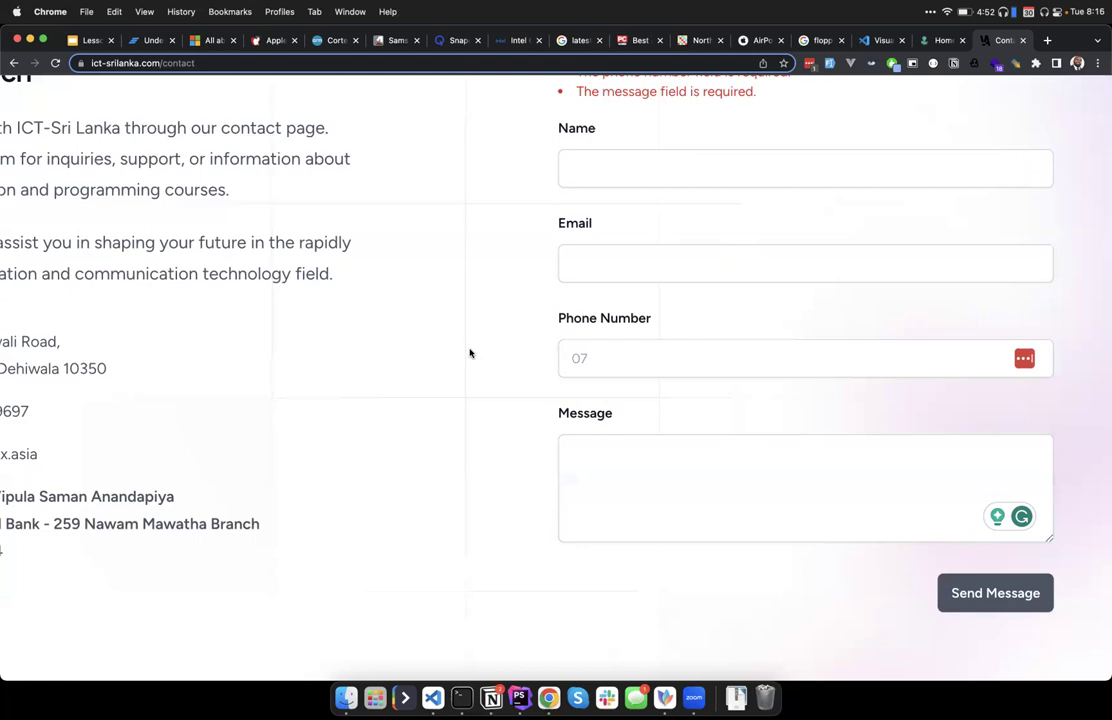
pyautogui.scroll(2, 470, 353)
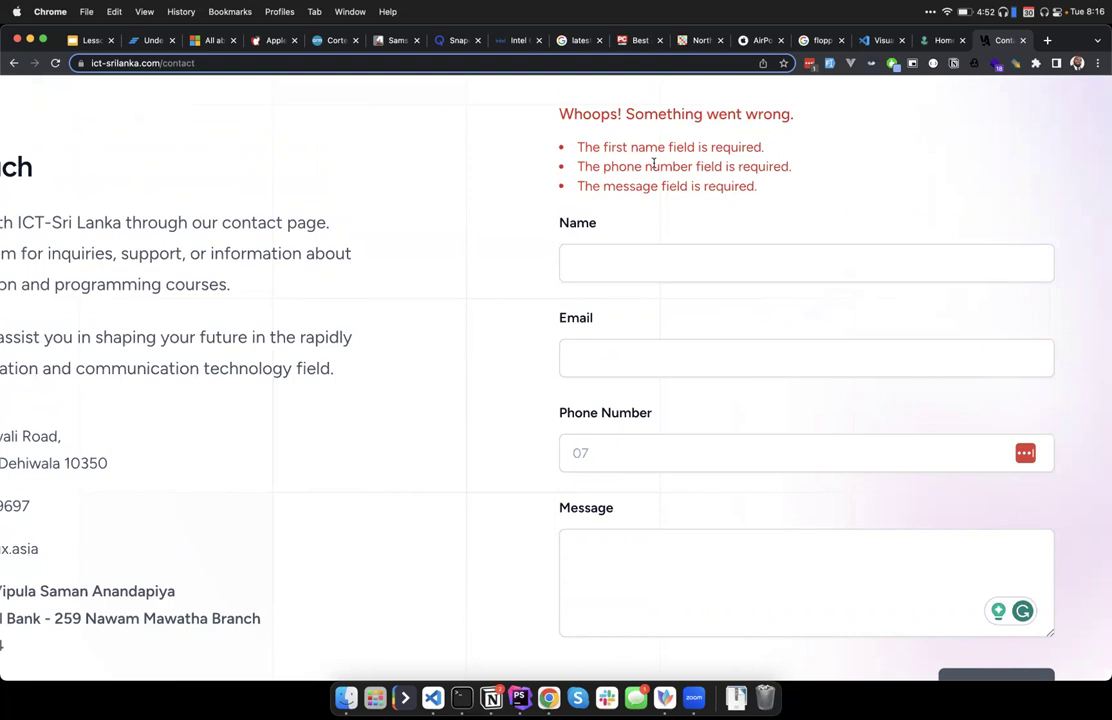
# Enter a sample full name in the Name field, correcting the surname typos.
pyautogui.click(624, 261)
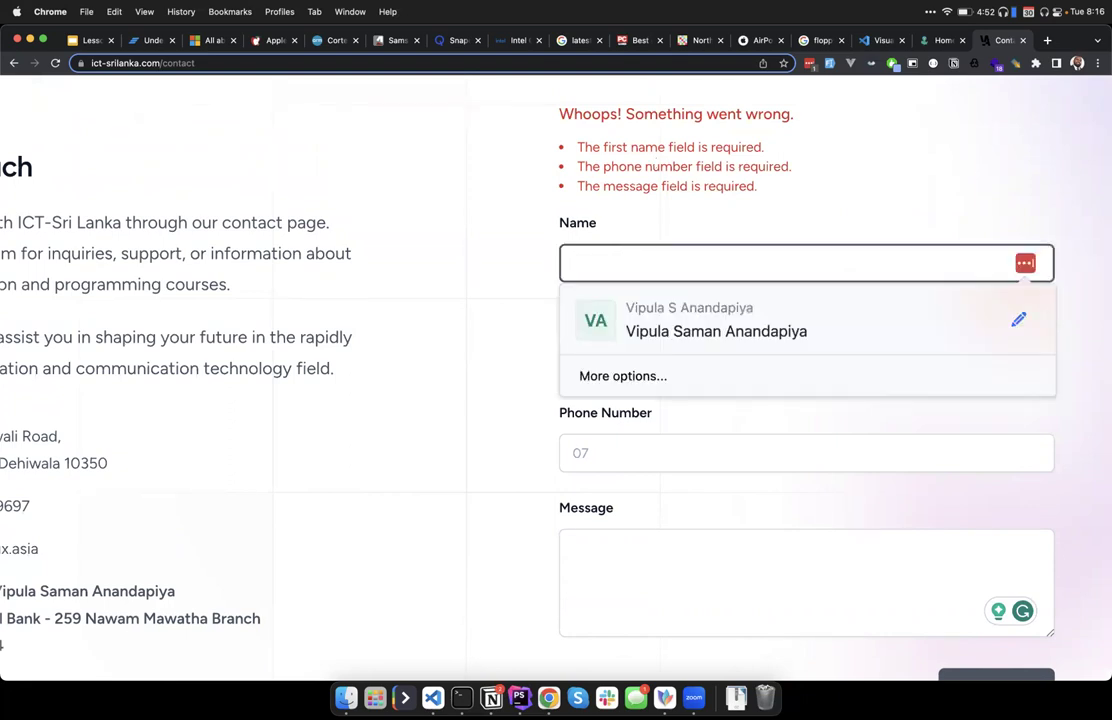
pyautogui.write('John Sow')
pyautogui.press('BackSpace')
pyautogui.press('BackSpace')
pyautogui.press('BackSpace')
pyautogui.write('D')
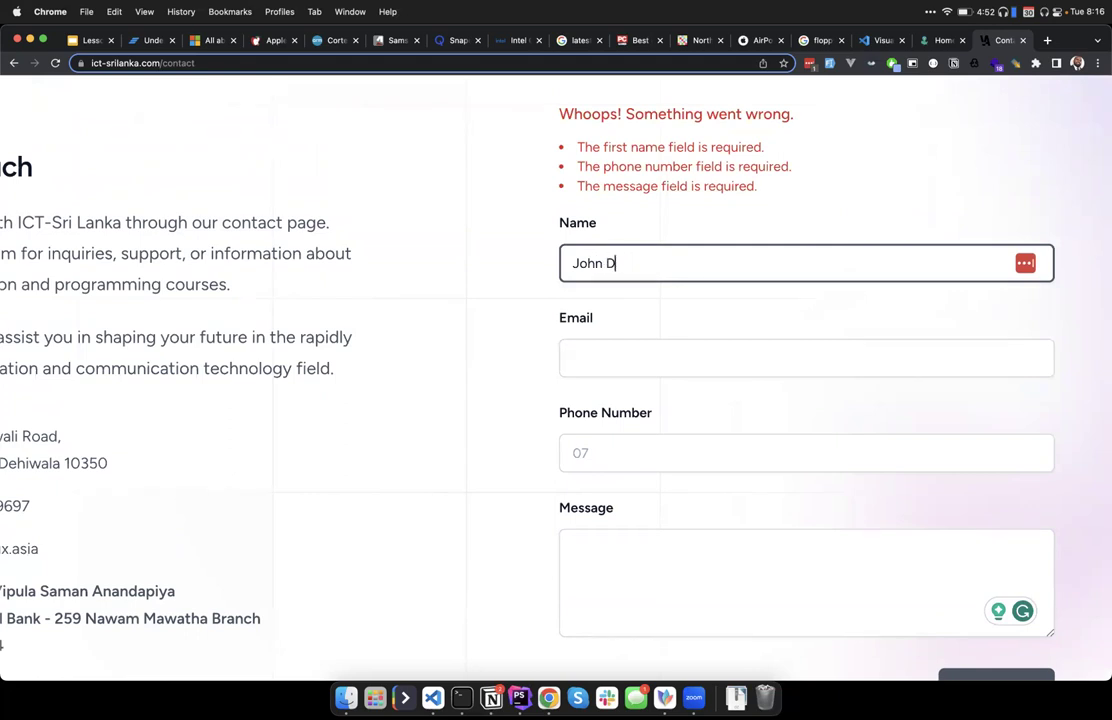
pyautogui.write('ow')
pyautogui.press('BackSpace')
pyautogui.write('w')
pyautogui.press('BackSpace')
pyautogui.write('e')
# Fill in a sample e-mail address in the Email field, fixing the mistyped domain.
pyautogui.click(670, 360)
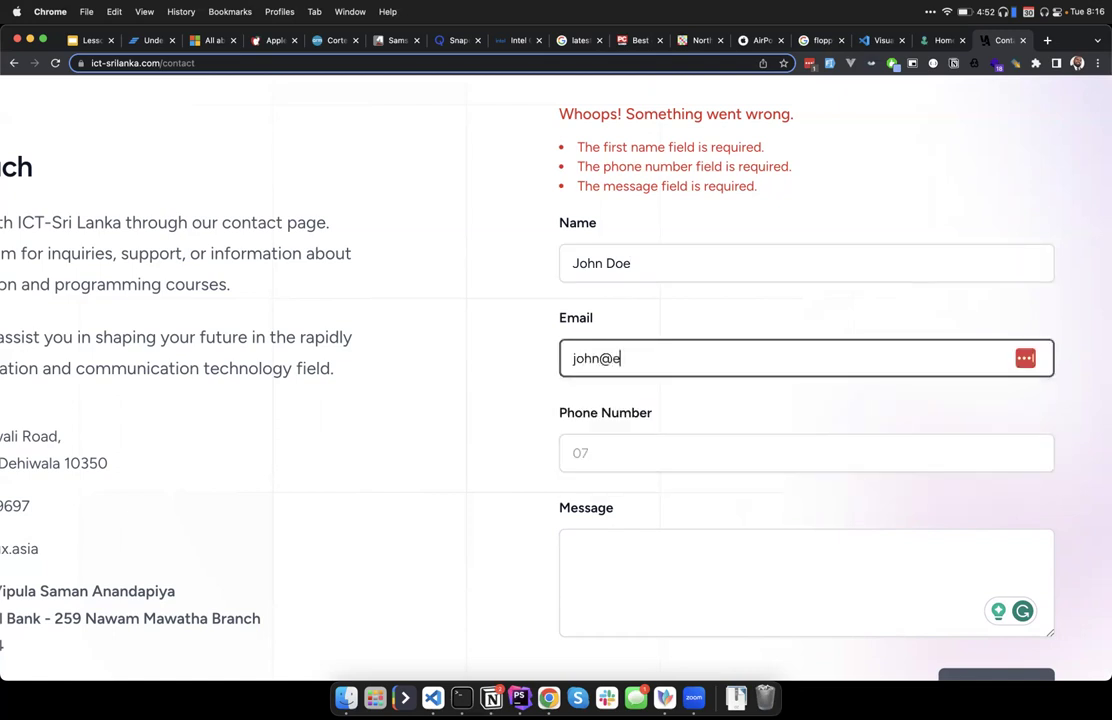
# Leave Phone Number and Message blank and submit the form.
pyautogui.scroll(-2, 644, 387)
pyautogui.click(644, 387)
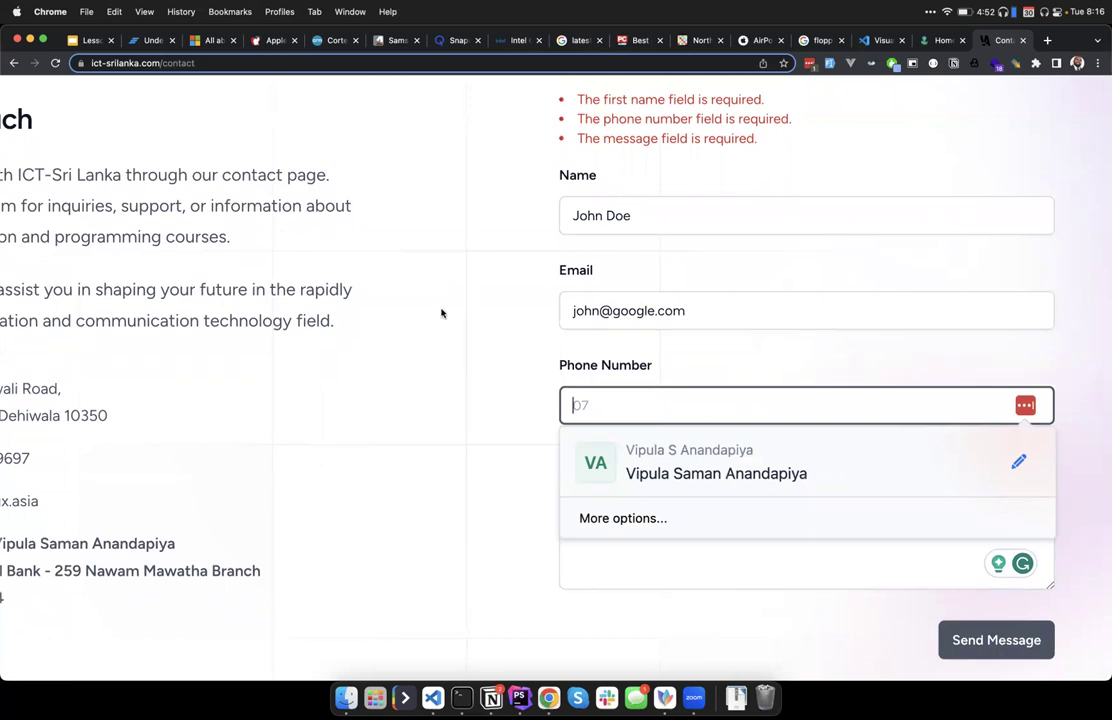
pyautogui.click(505, 425)
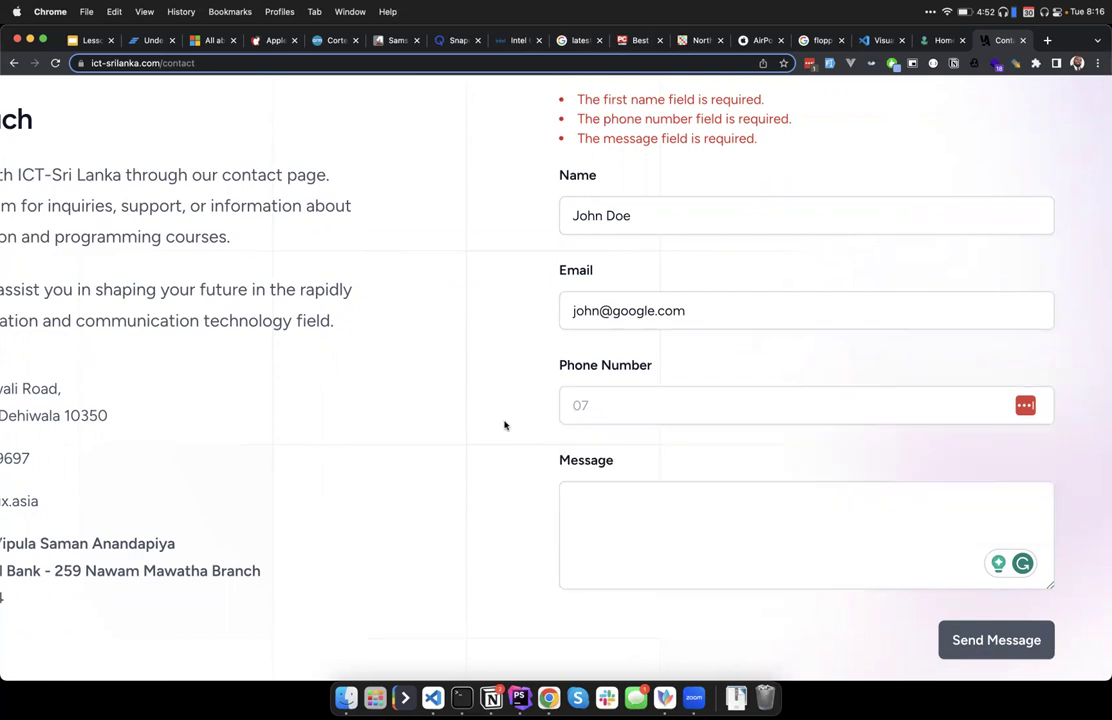
pyautogui.click(995, 645)
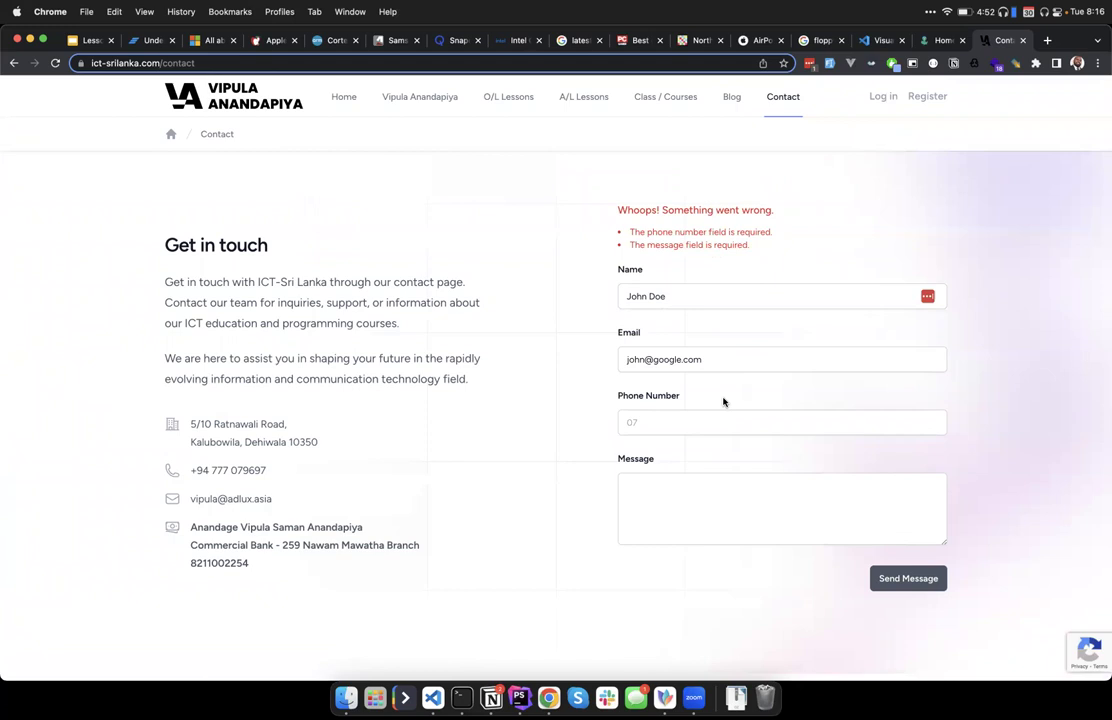
# Review the Presence check and Data type check slides in Lesson 4, then return to the contact page.
pyautogui.scroll(3, 724, 398)
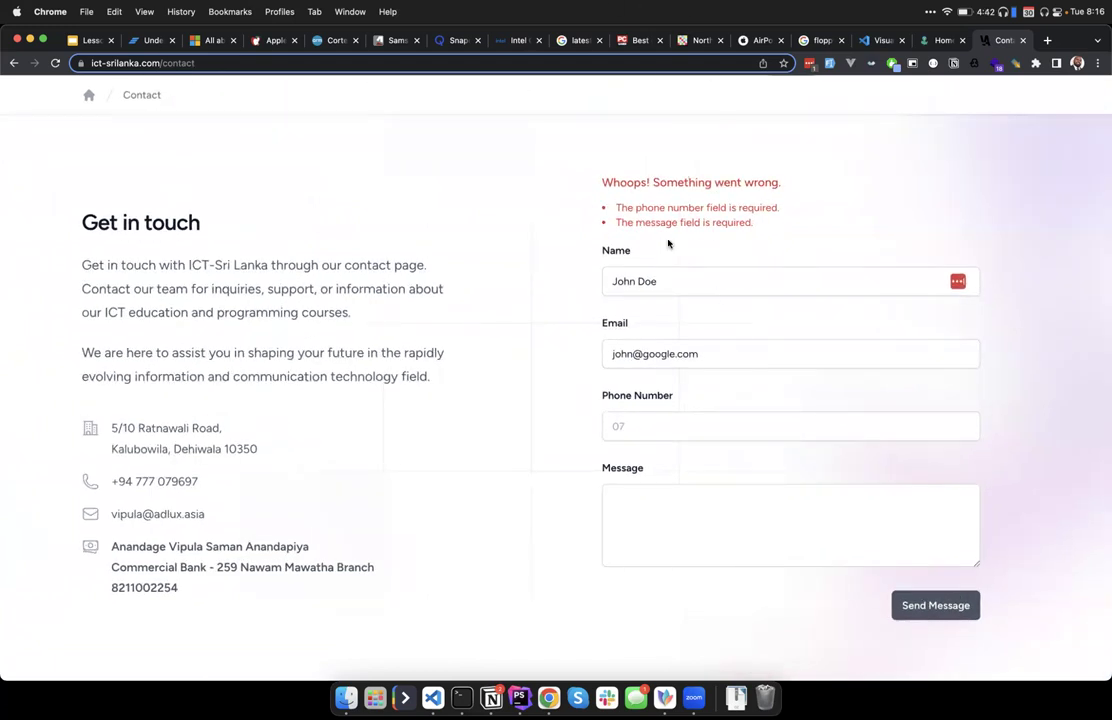
pyautogui.click(75, 40)
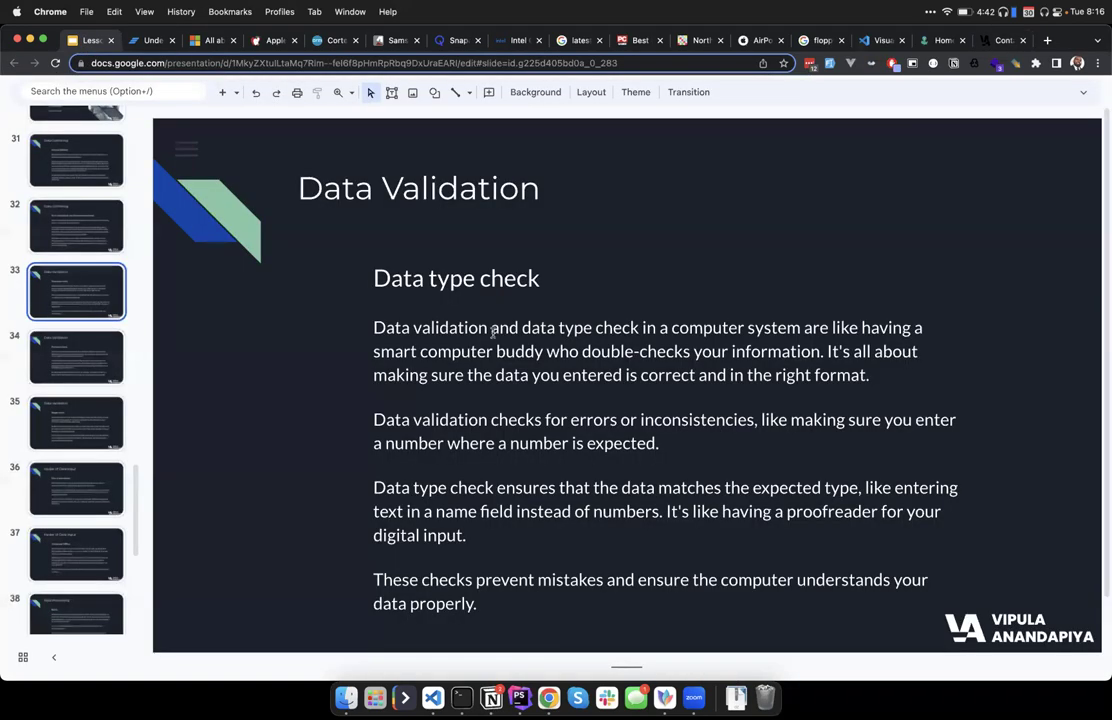
pyautogui.scroll(-2, 494, 328)
pyautogui.scroll(2, 490, 449)
pyautogui.click(77, 352)
pyautogui.click(80, 298)
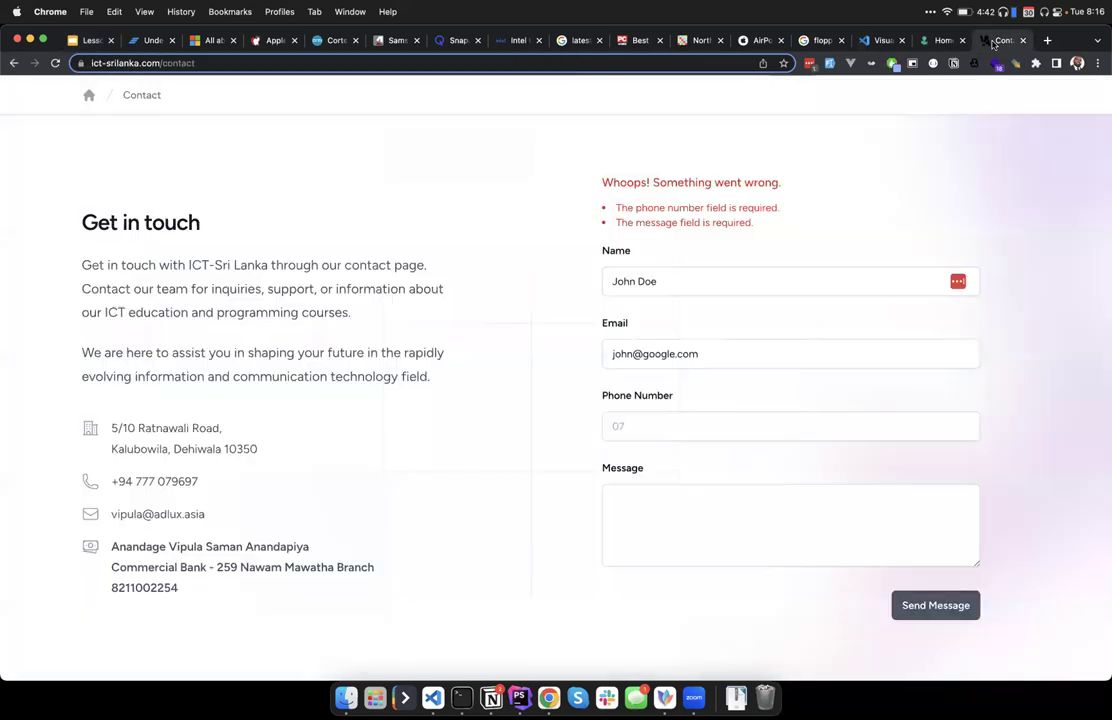
pyautogui.click(1000, 40)
# Type an initial phone number into the Phone Number field.
pyautogui.click(655, 425)
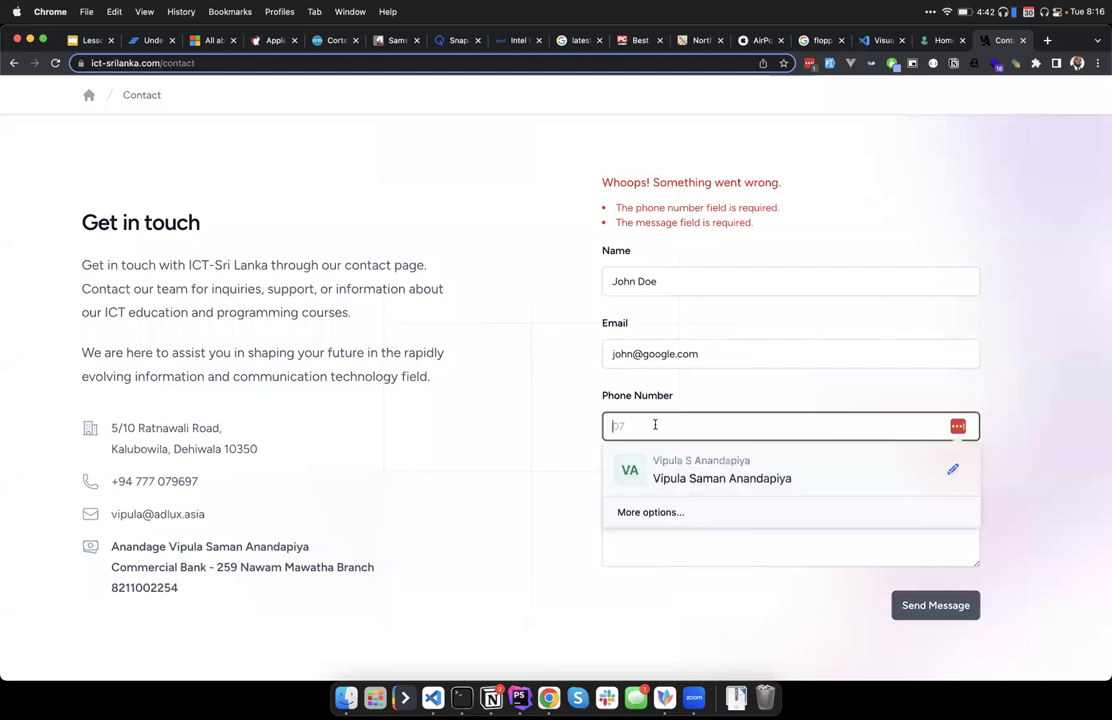
pyautogui.click(583, 448)
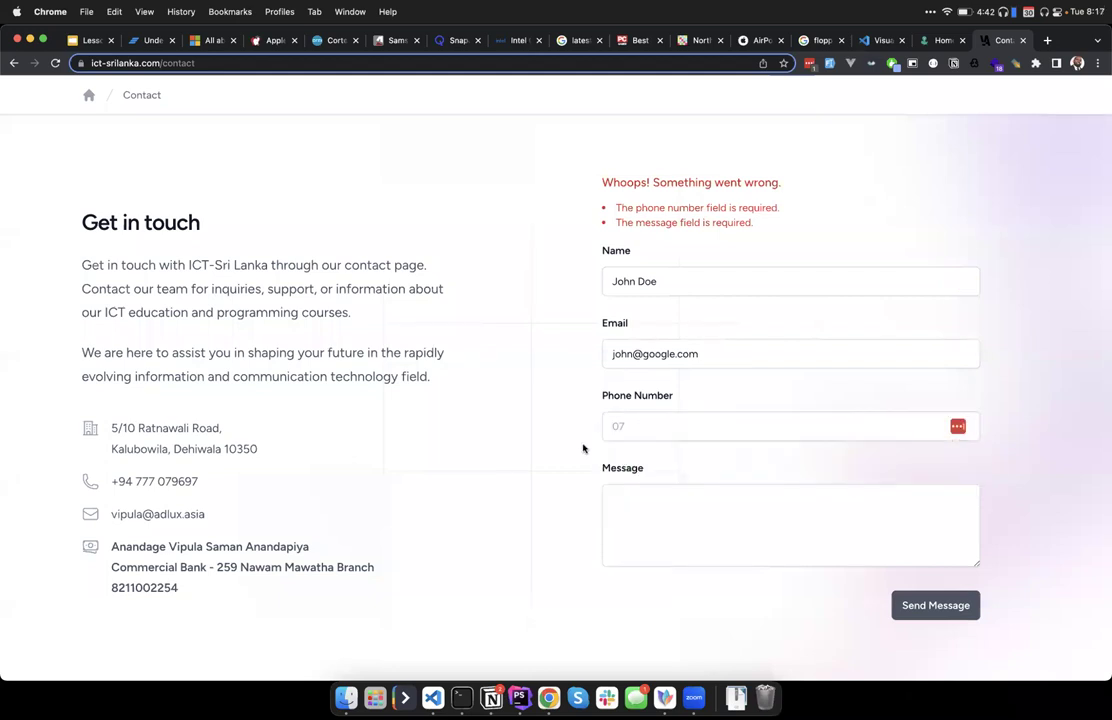
pyautogui.scroll(5, 679, 342)
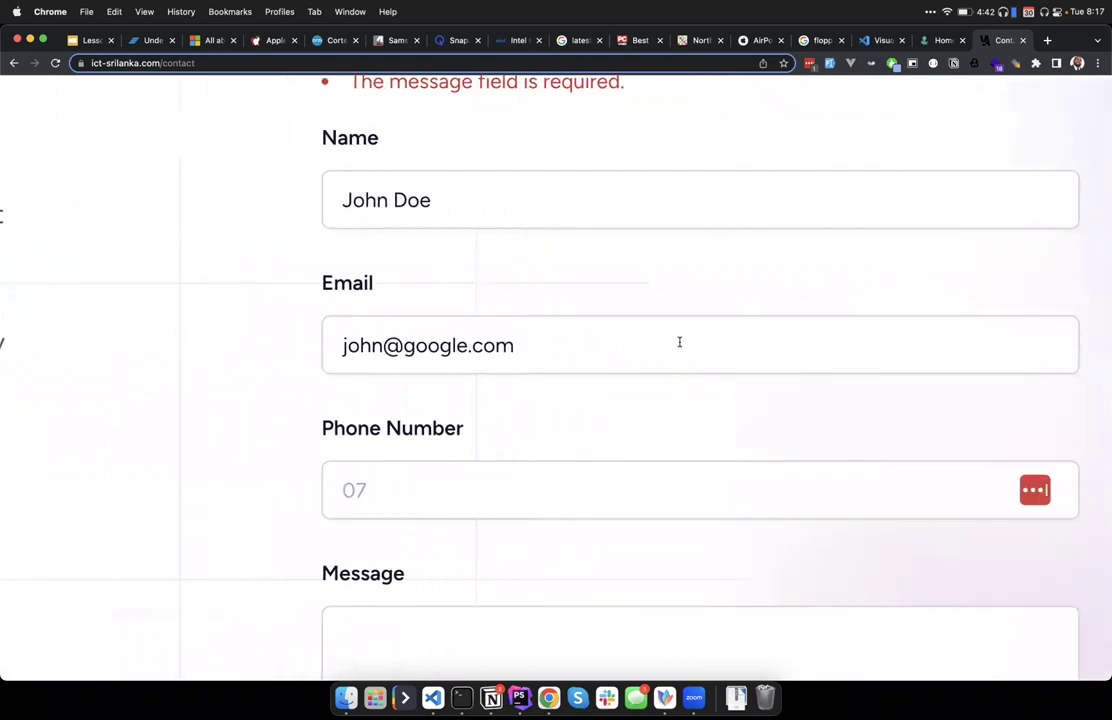
pyautogui.hscroll(3, 679, 342)
pyautogui.scroll(-2, 679, 342)
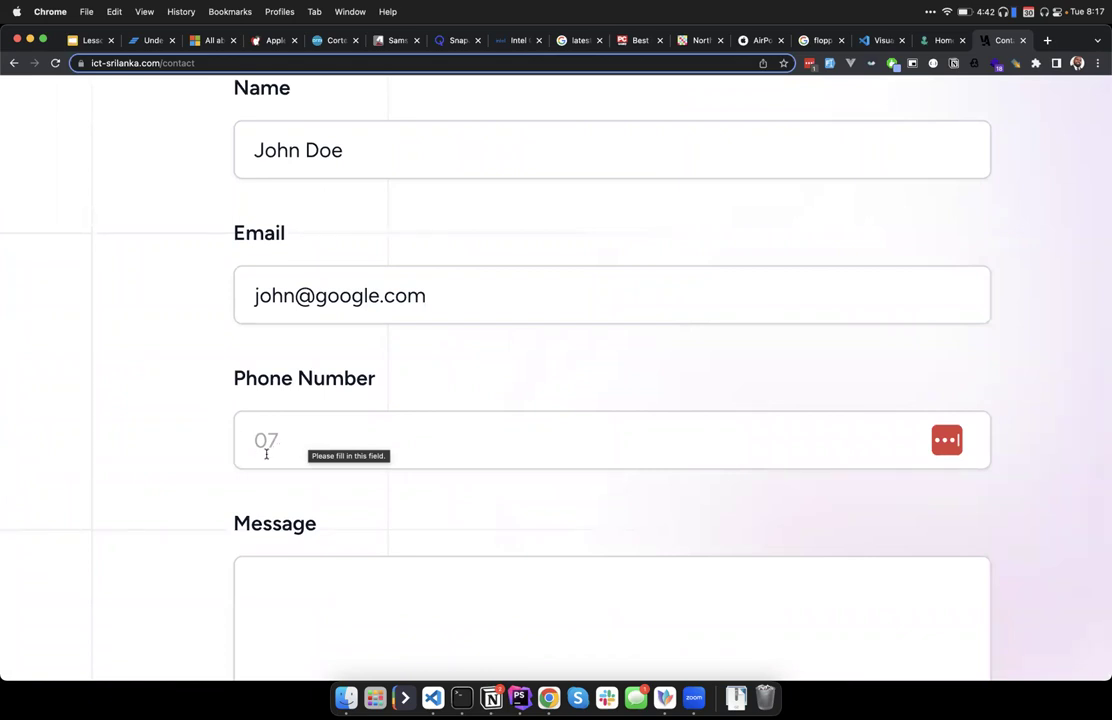
pyautogui.click(266, 454)
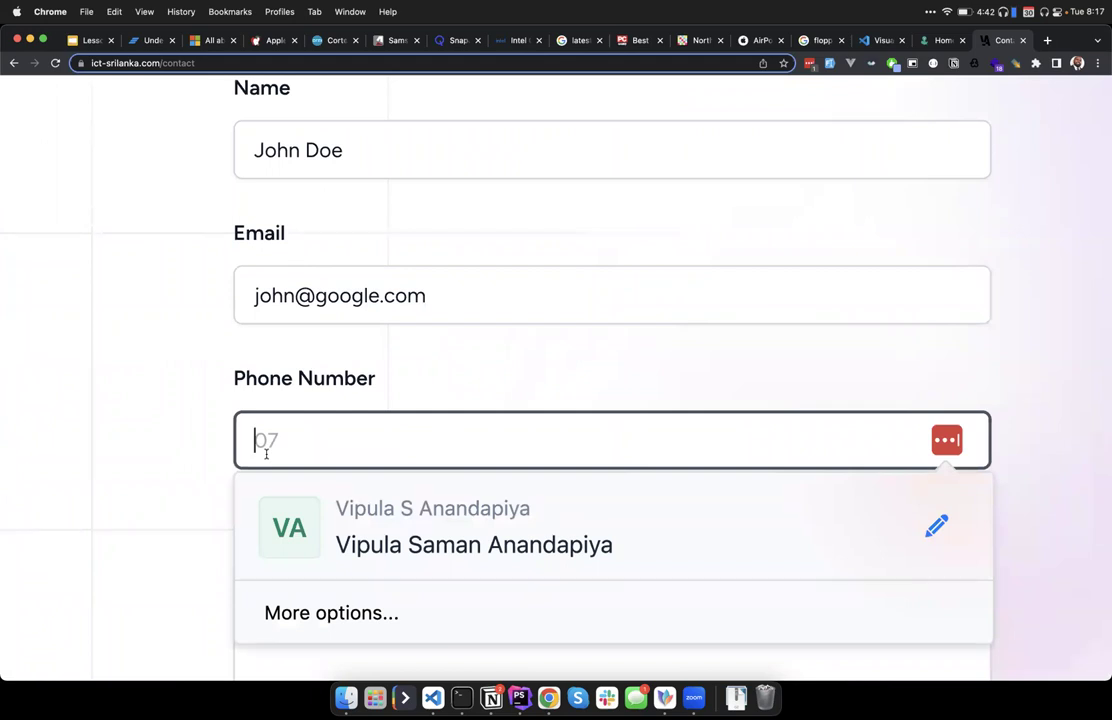
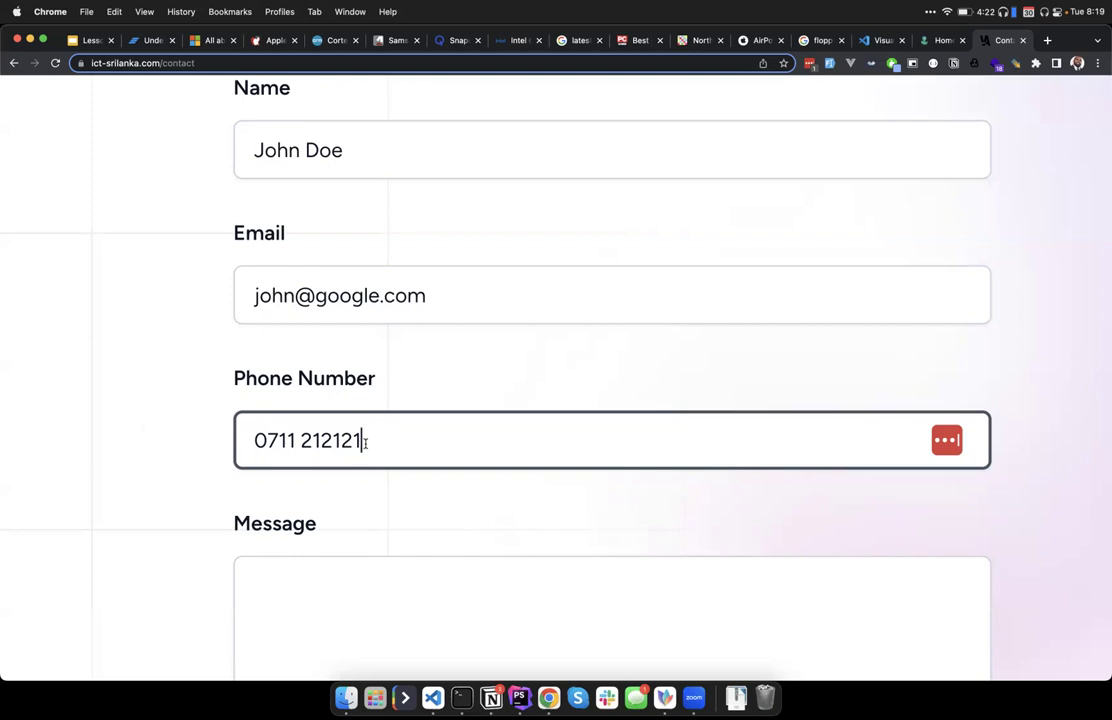
# Clear the mistyped entry and enter a sample phone number instead.
pyautogui.press('super+a')
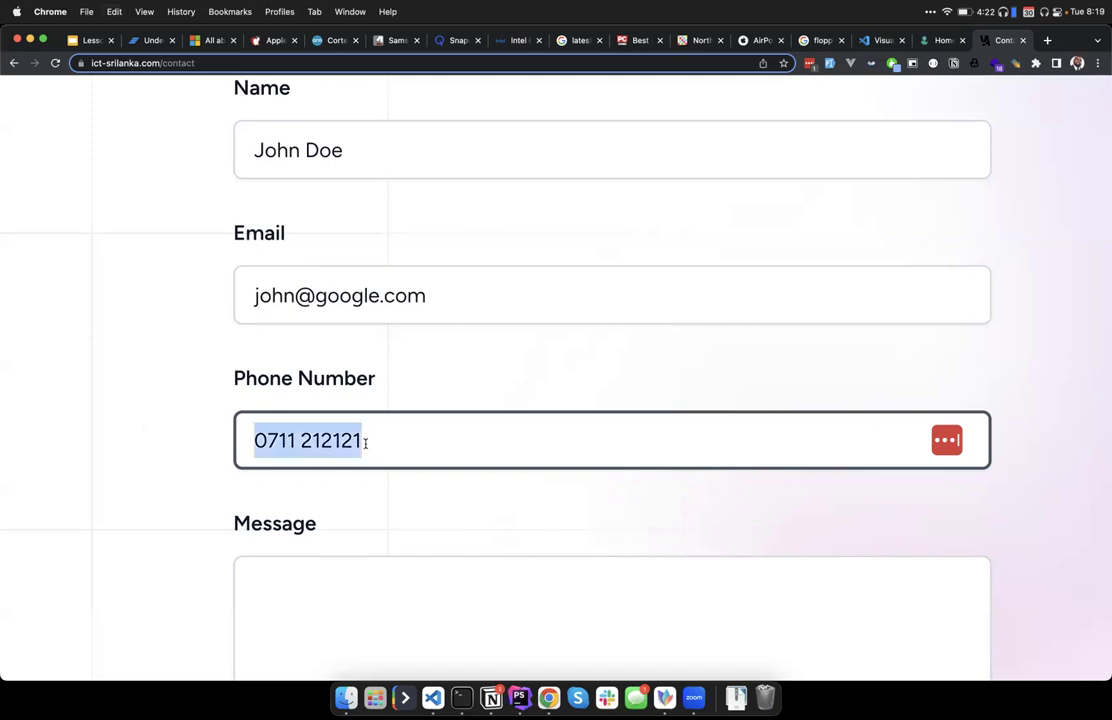
pyautogui.press('BackSpace')
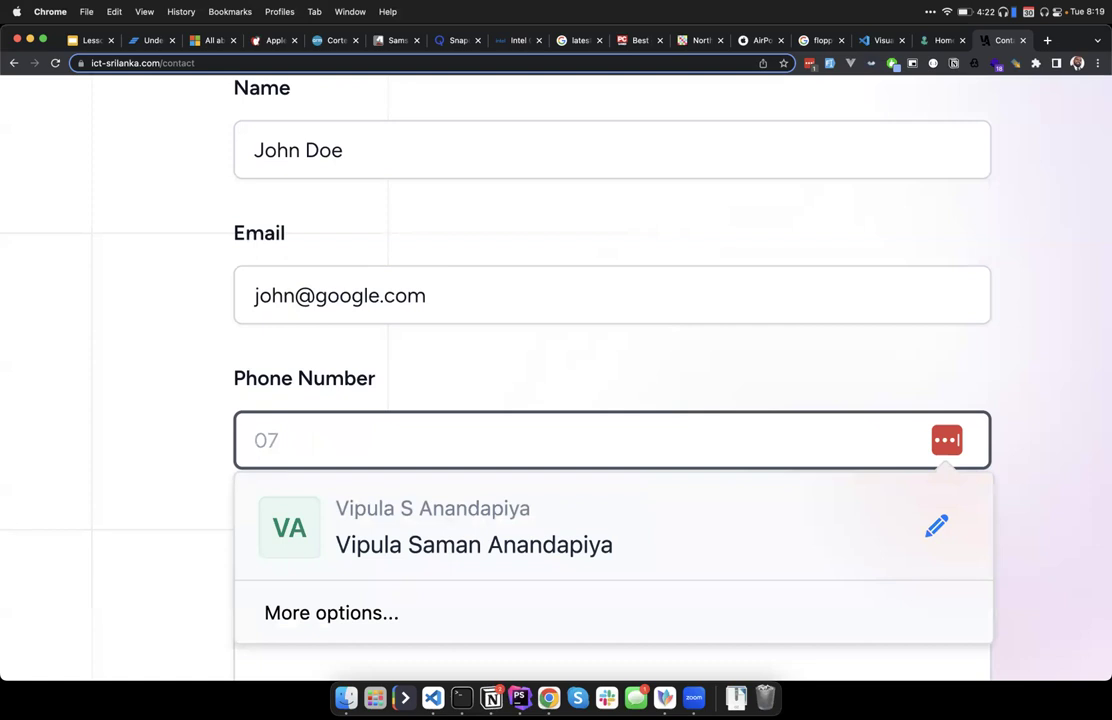
pyautogui.write('071')
pyautogui.press('BackSpace')
pyautogui.press('BackSpace')
pyautogui.press('BackSpace')
pyautogui.write('071')
pyautogui.press('BackSpace')
pyautogui.press('BackSpace')
pyautogui.press('BackSpace')
pyautogui.write('0777 123456')
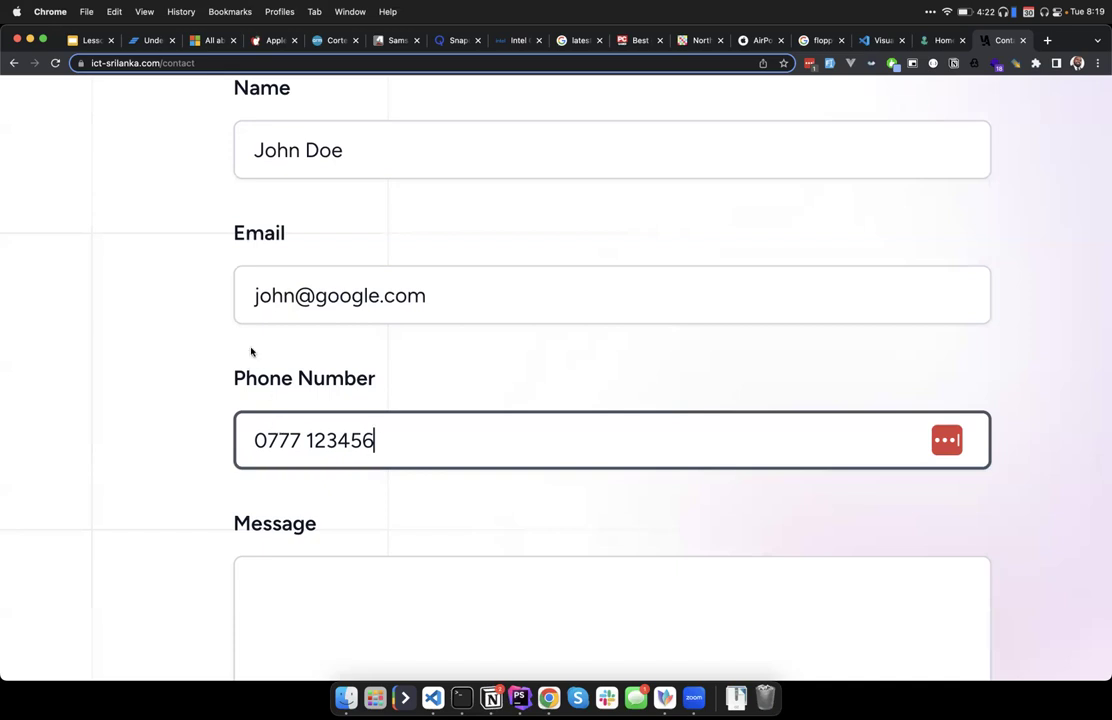
# Scroll so the full contact form, error messages and Send Message button are visible.
pyautogui.scroll(-5, 251, 351)
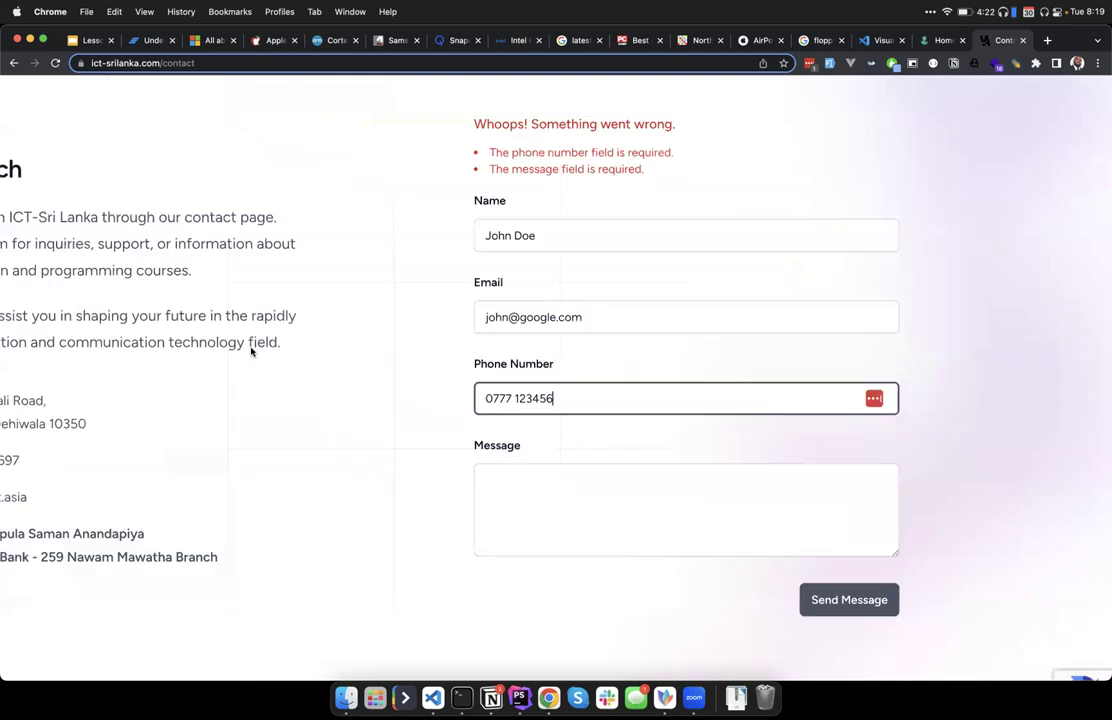
pyautogui.scroll(3, 251, 351)
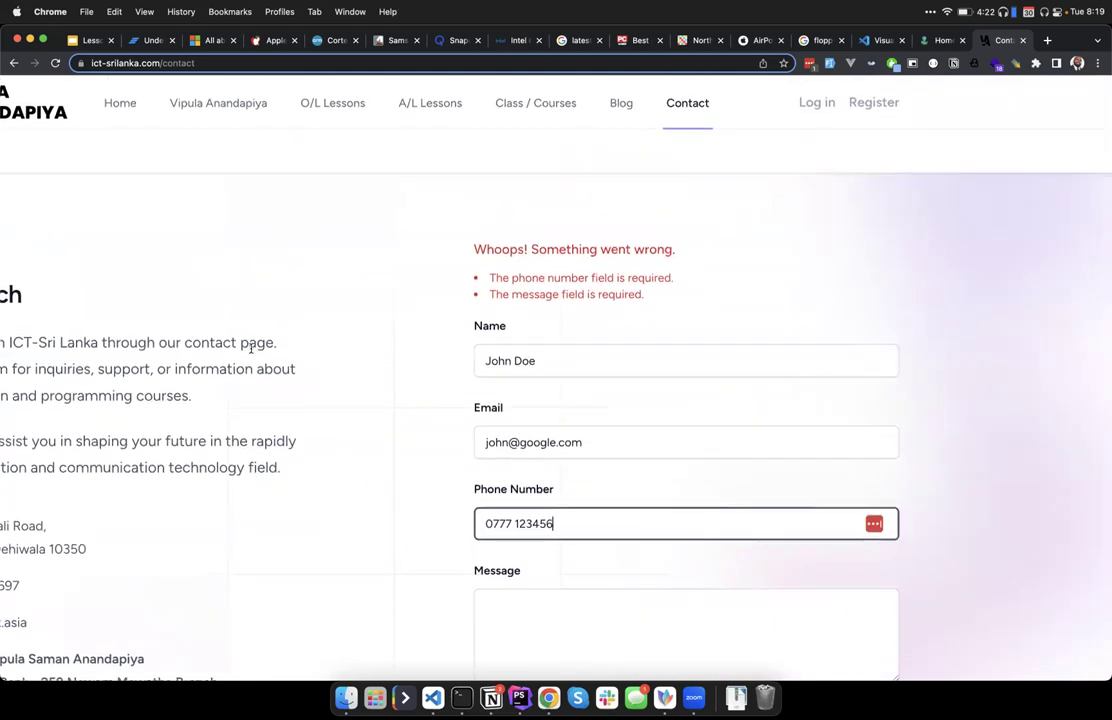
pyautogui.scroll(-2, 251, 350)
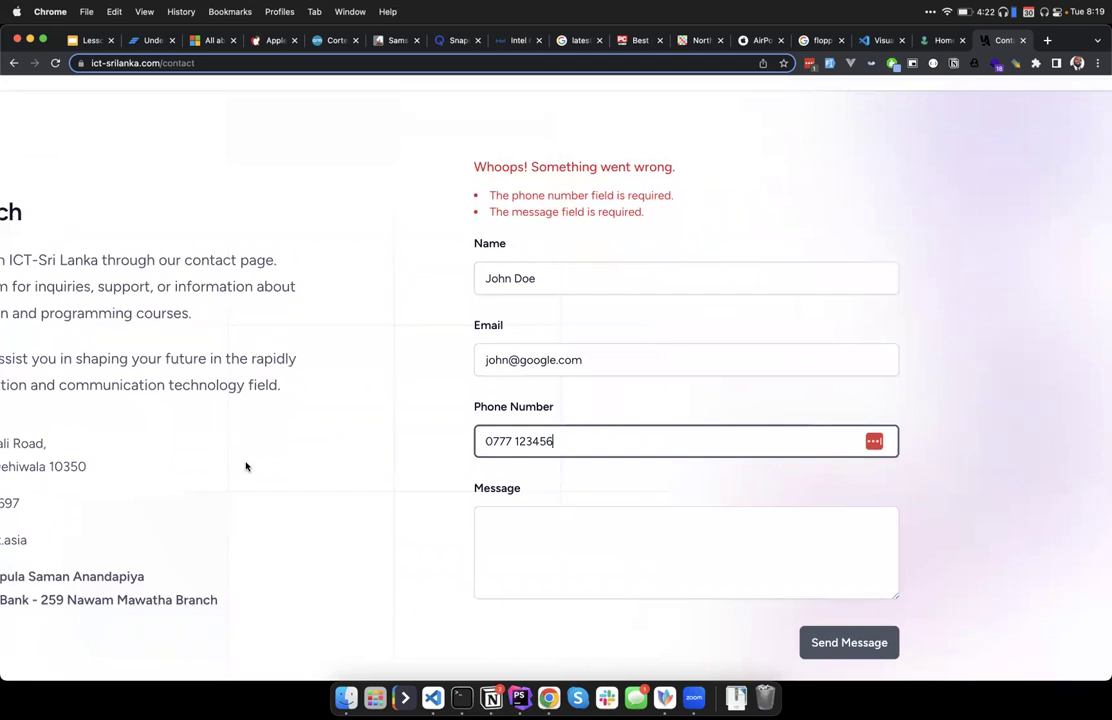
pyautogui.scroll(-3, 246, 466)
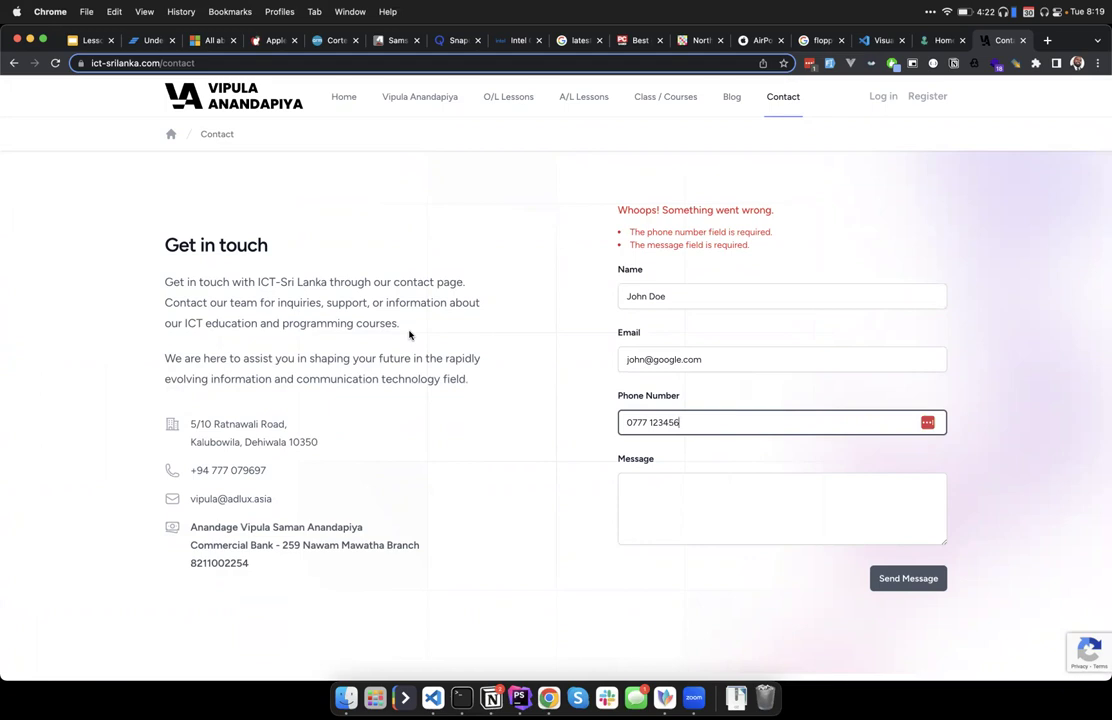
# Show slide 34, the Presence check slide, in the Lesson 4 presentation.
pyautogui.click(91, 42)
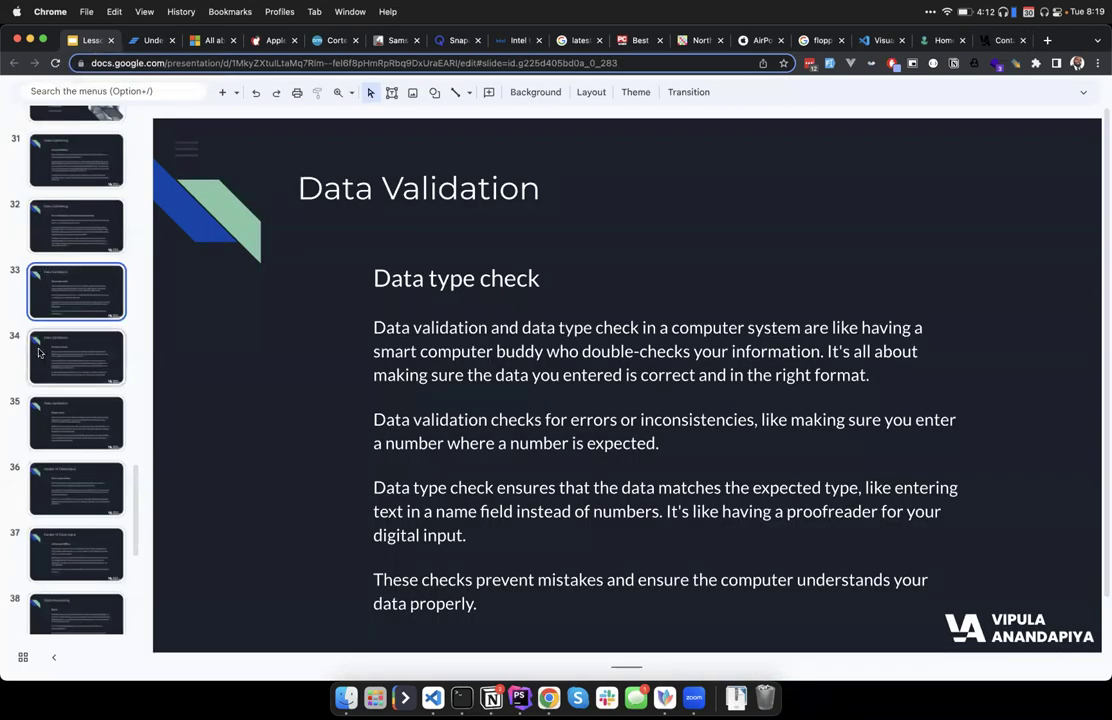
pyautogui.press('Down')
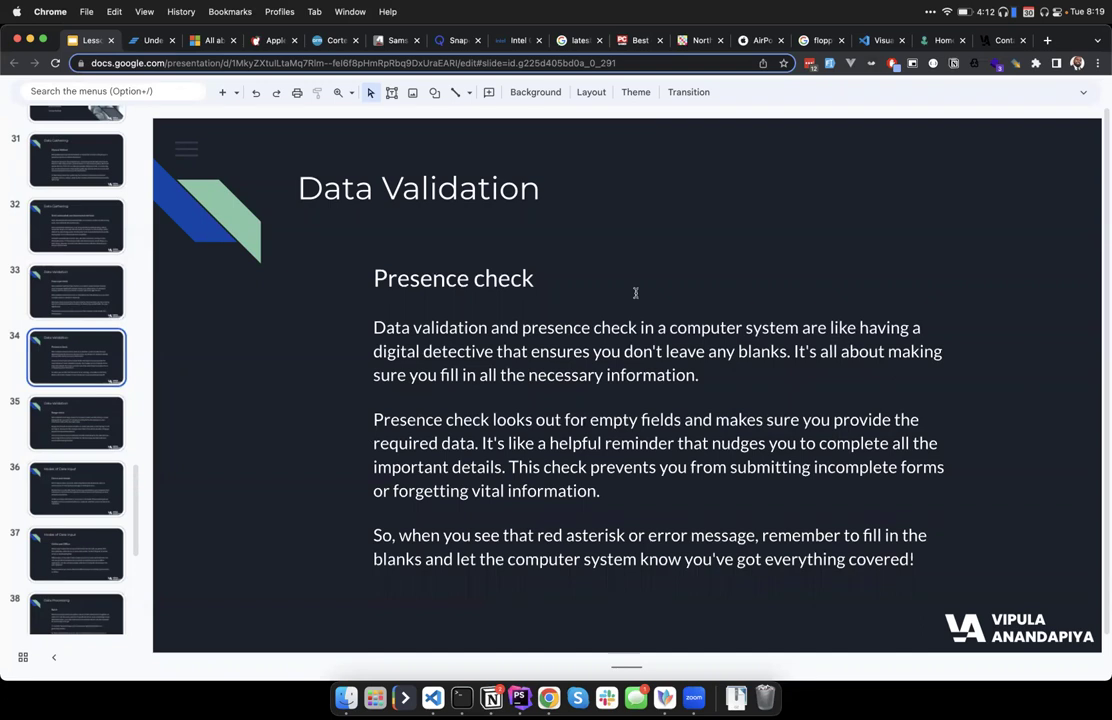